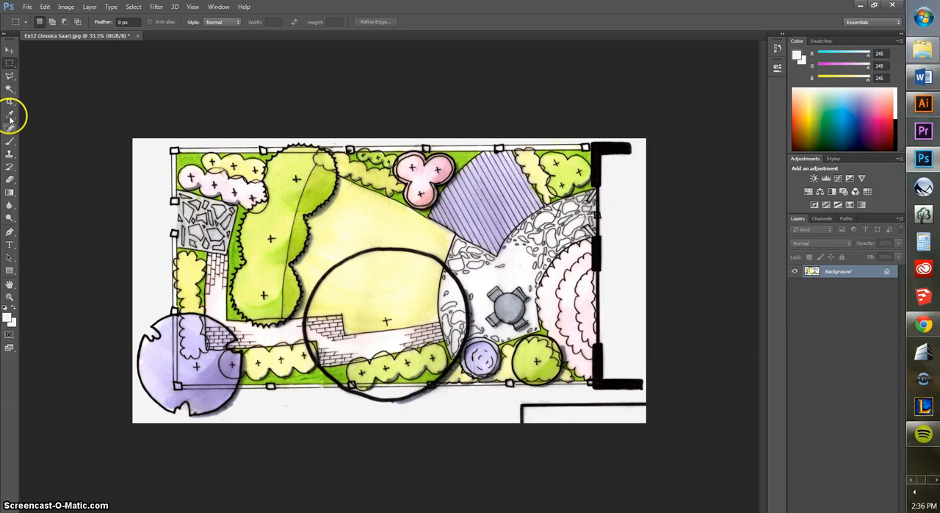
- Sample the paper's off-white as foreground colour and fill a rectangular selection over the black corner line below the plan with it
left_click(10, 116)
left_click(631, 248)
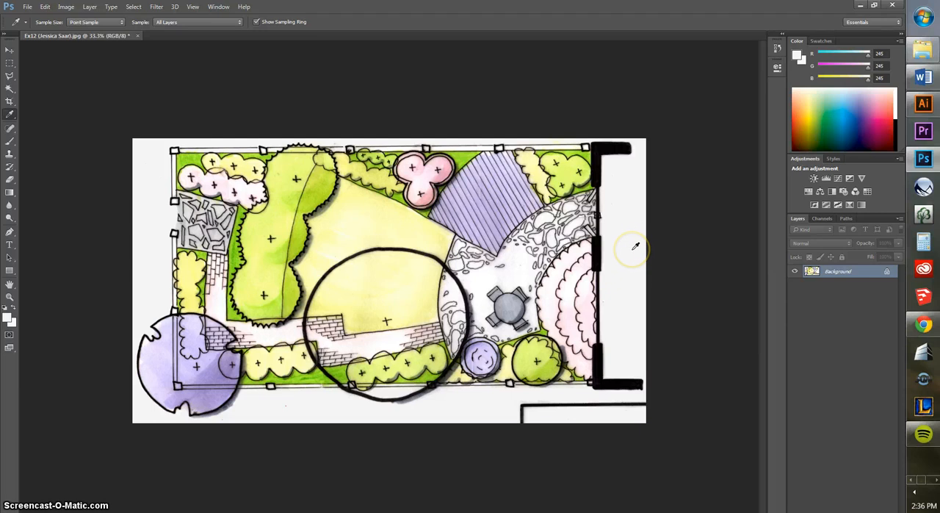
left_click(10, 64)
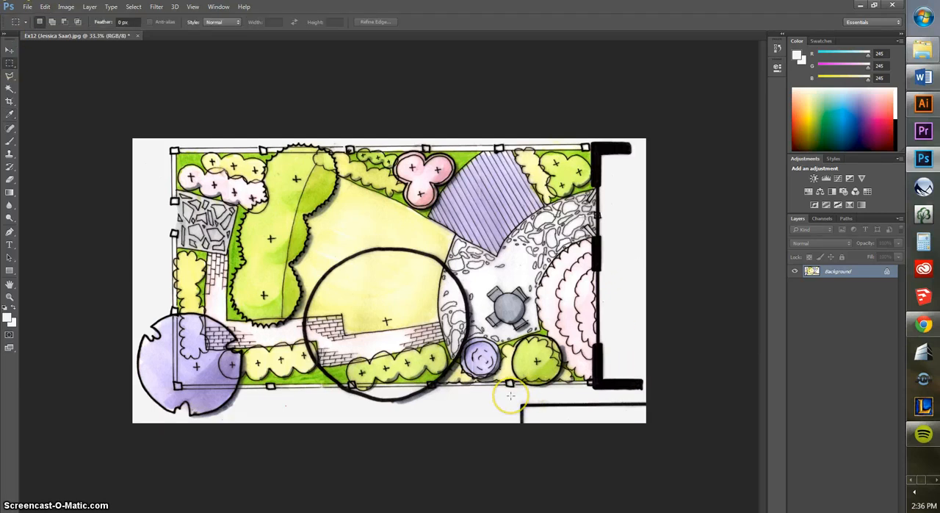
left_click_drag(509, 395, 663, 467)
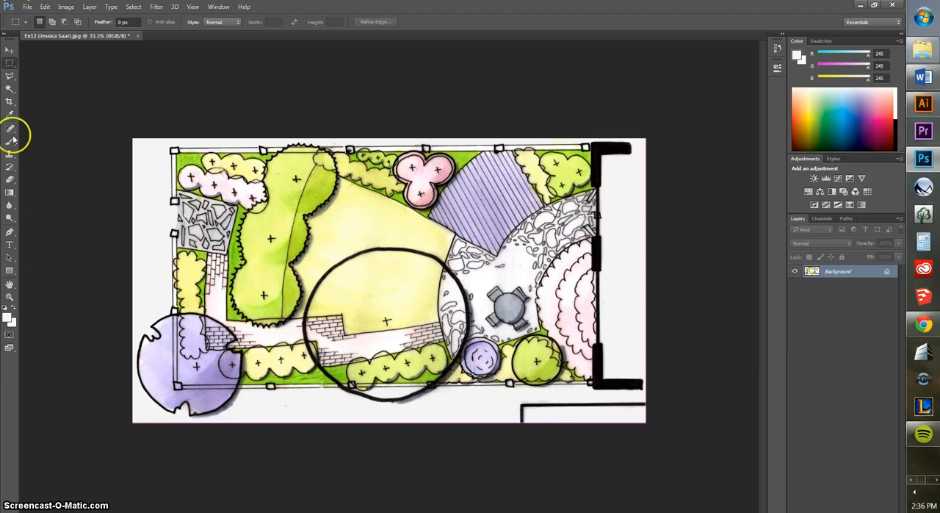
left_click(9, 114)
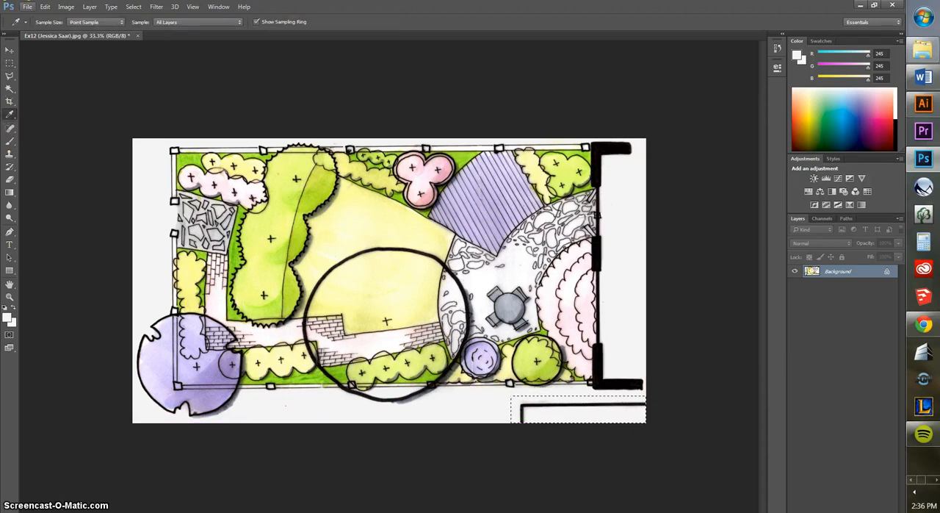
left_click(45, 6)
left_click(66, 148)
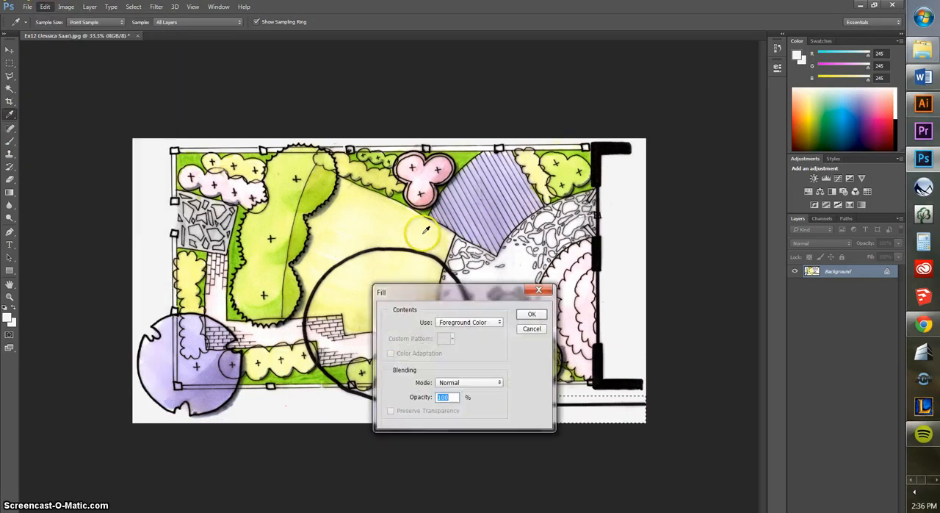
left_click(532, 313)
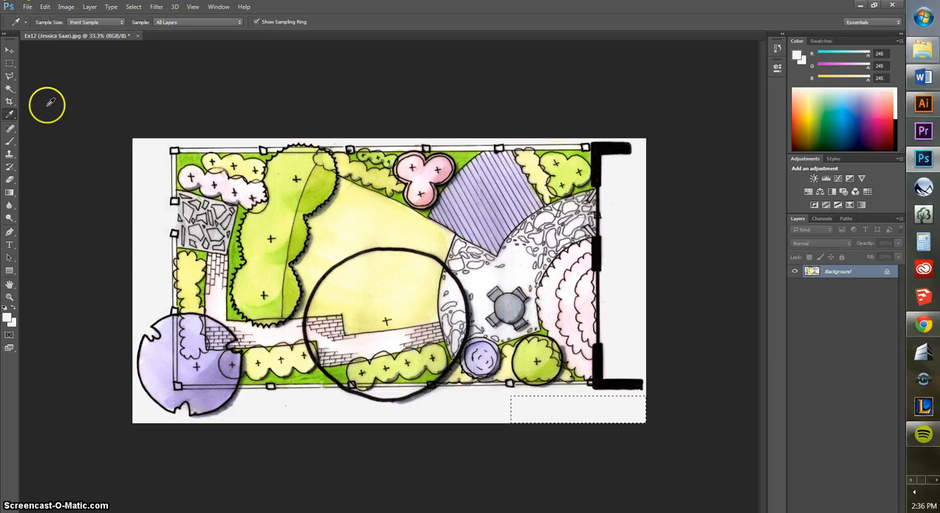
- Select the entire image and copy it to a new layer
left_click(10, 62)
left_click(261, 386)
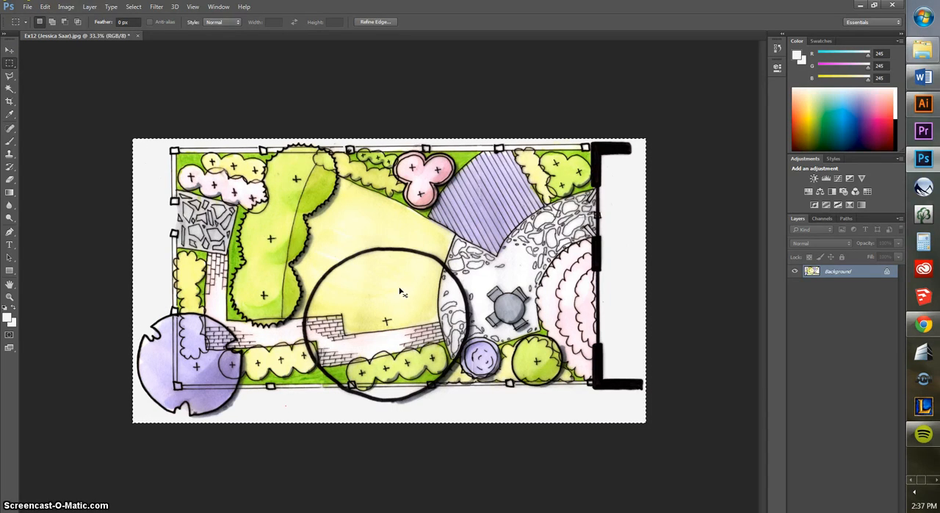
key("ctrl+j")
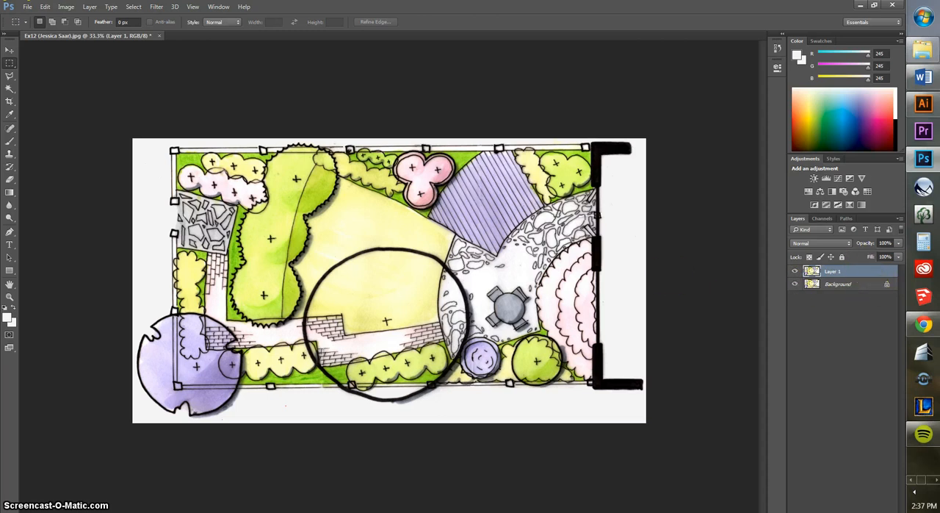
- Select the off-white paper around the garden plan with the Magic Wand at tolerance 32
left_click(18, 88)
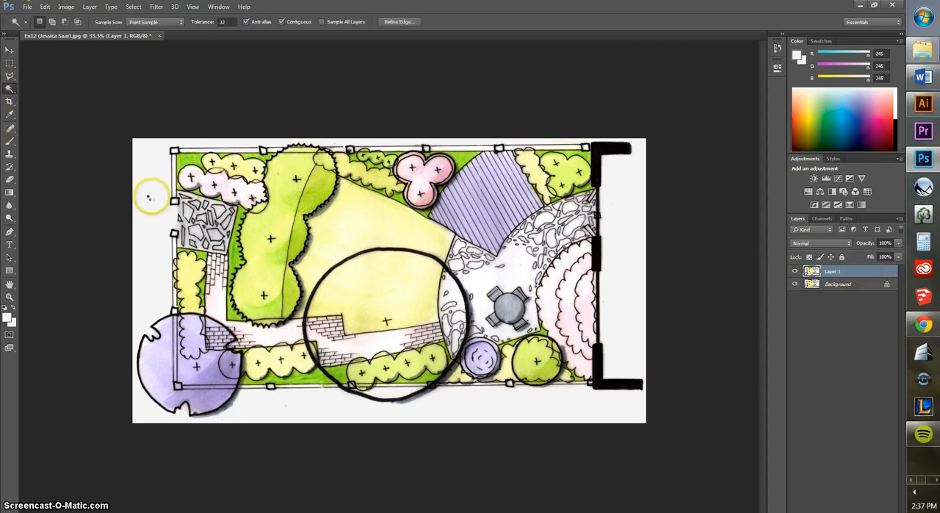
left_click(156, 185)
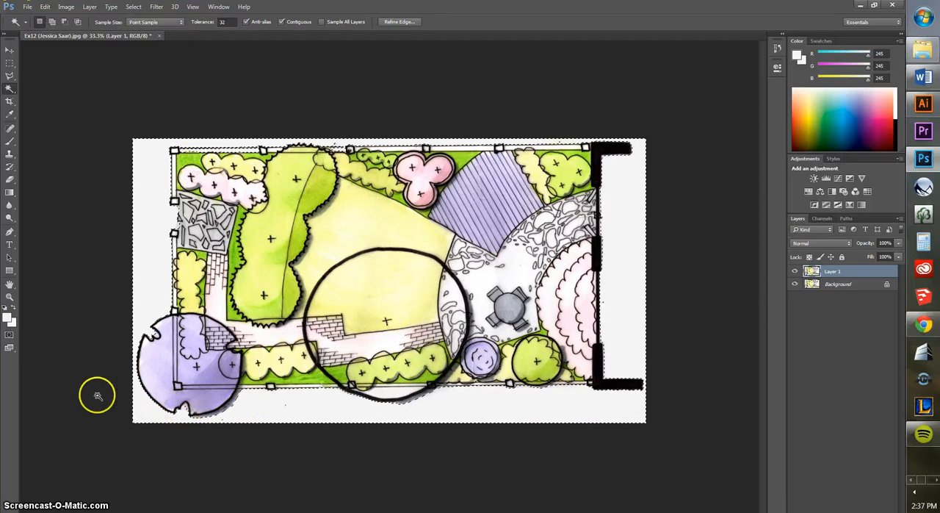
- Examine the selection edge closely around the notched outline and shadow of the purple tree
key("ctrl+plus")
key("ctrl+plus")
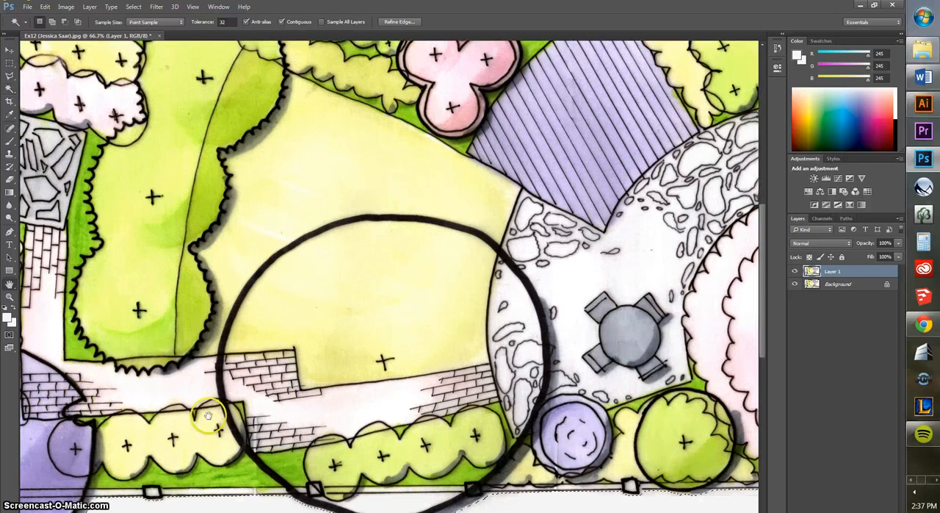
key("space")
left_click_drag(233, 416, 632, 160)
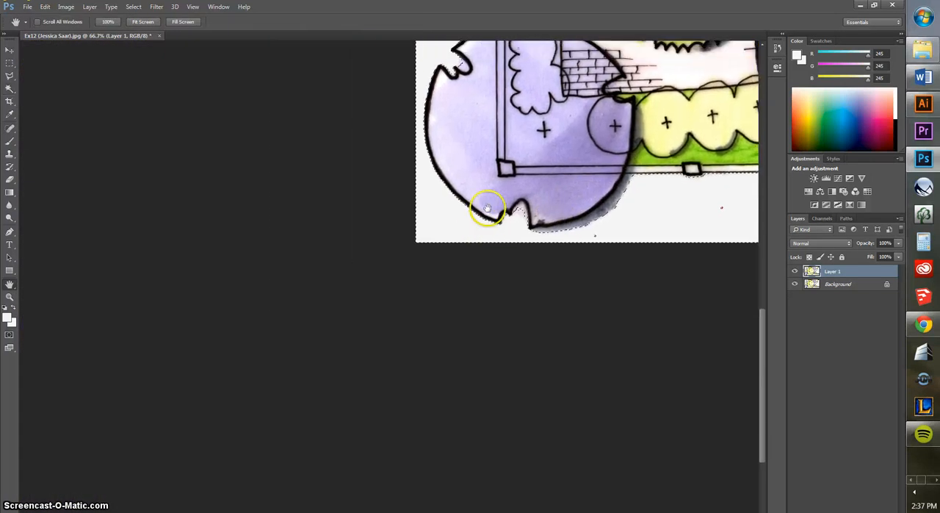
left_click(528, 214, "ctrl")
left_click(530, 215, "ctrl")
left_click_drag(650, 125, 344, 252)
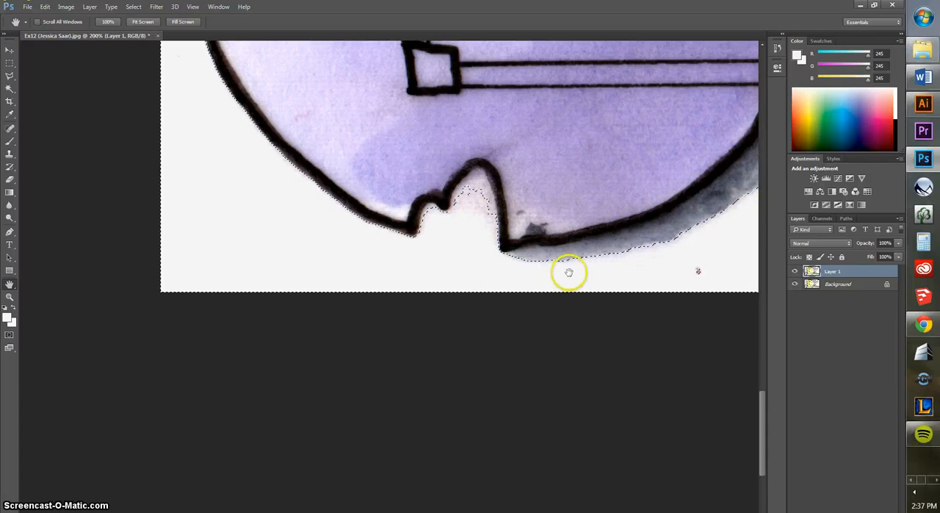
left_click_drag(494, 201, 465, 268)
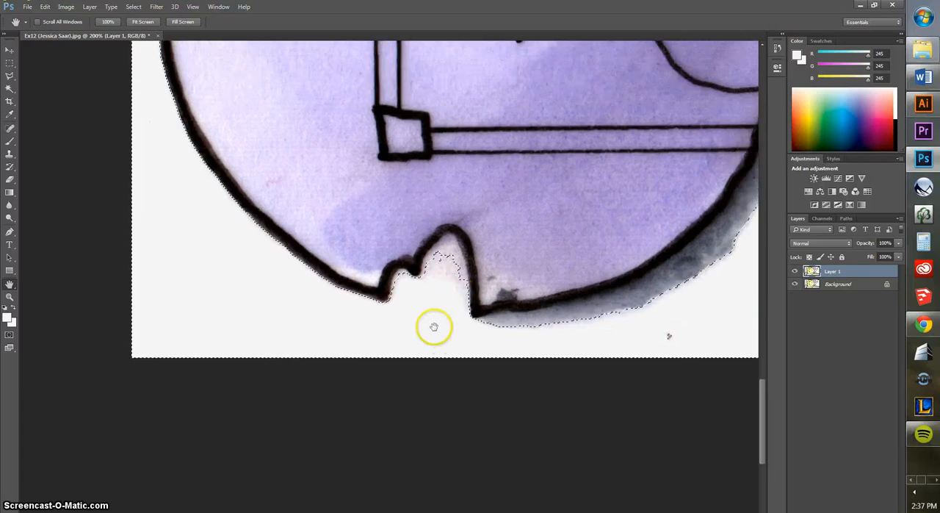
left_click_drag(538, 210, 409, 323)
key("ctrl+minus")
key("ctrl+minus")
key("ctrl+minus")
key("ctrl+minus")
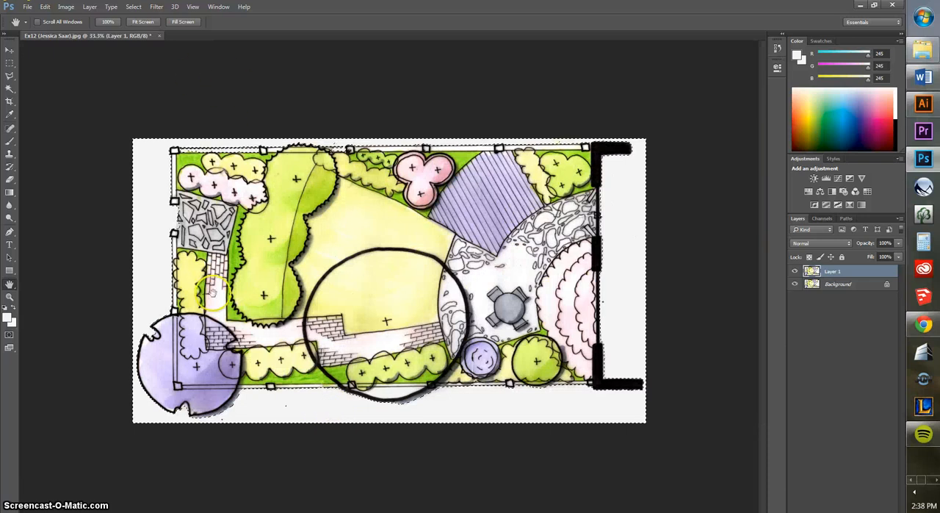
- Add a layer mask to Layer 1 from the Magic Wand selection of the paper
left_click(10, 87)
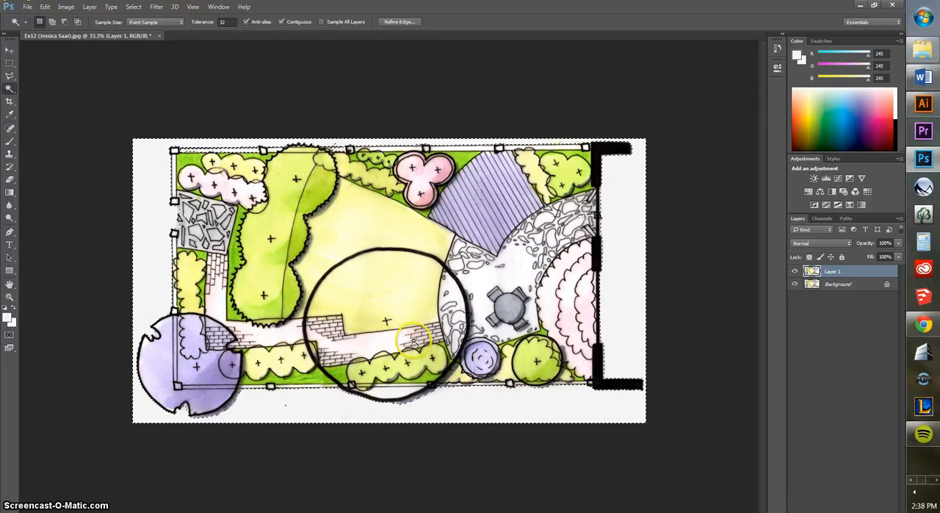
left_click(232, 23)
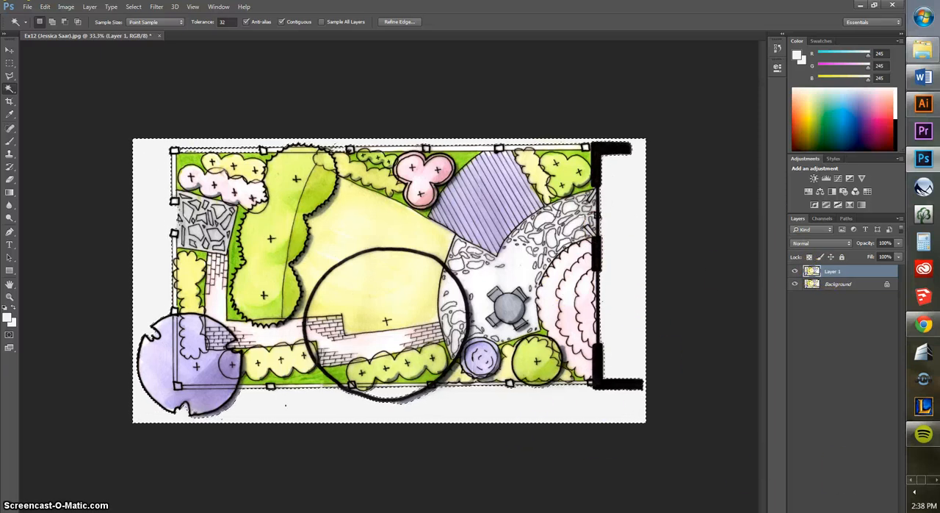
left_click(834, 512)
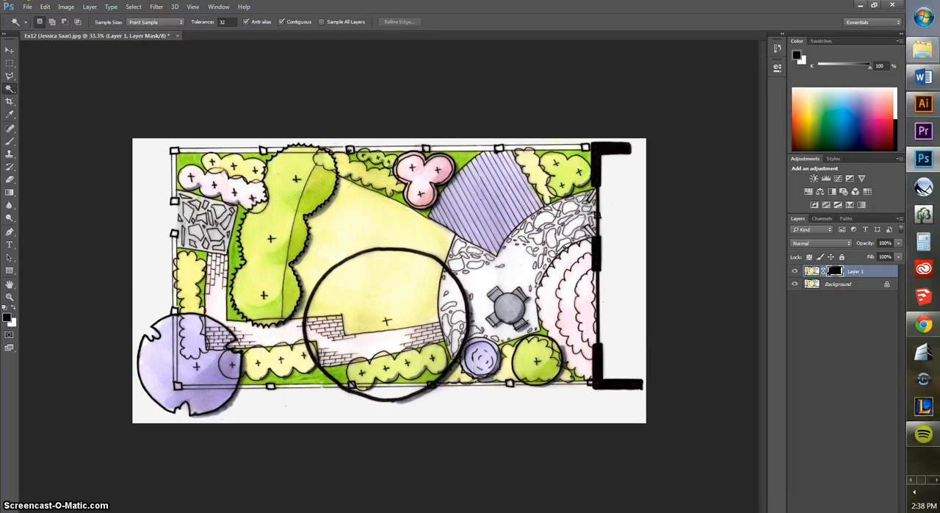
- Hide the Background layer, switch Layer 1 off and on to inspect the masked area, and show the Background again
left_click(795, 285)
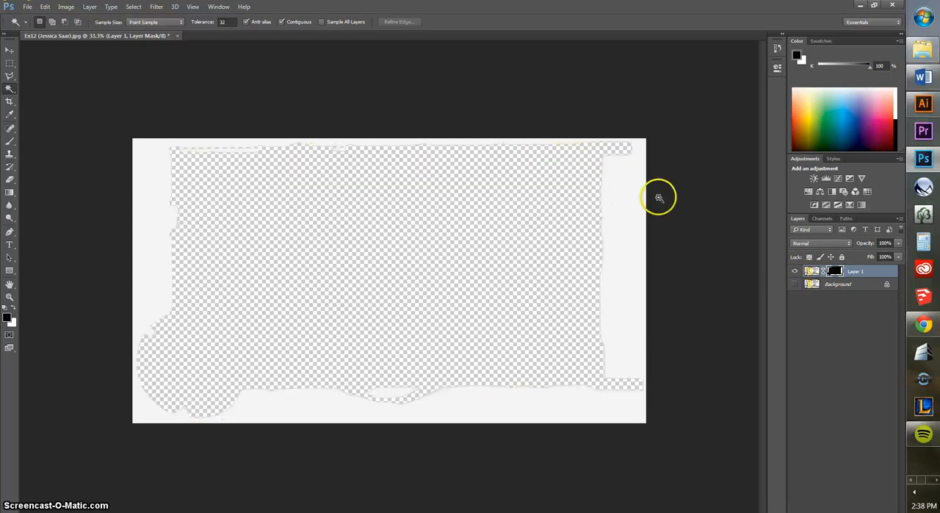
left_click(795, 271)
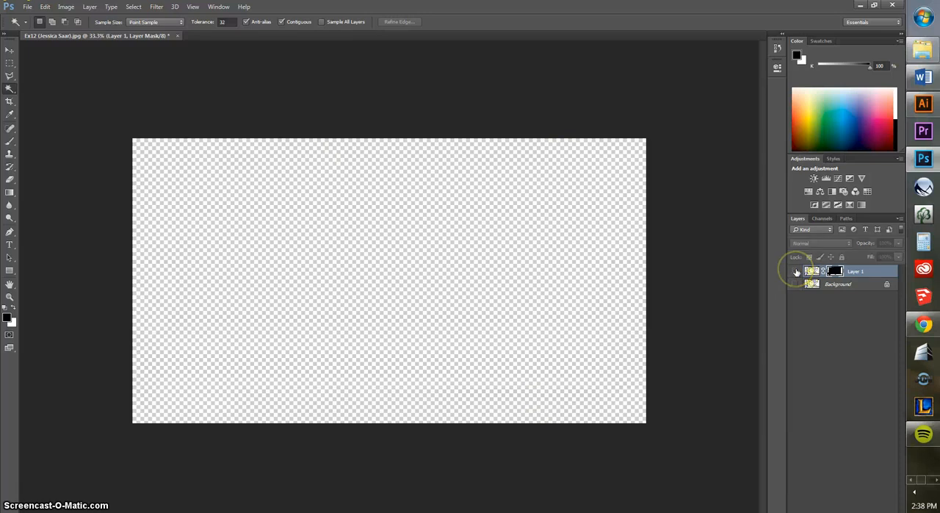
left_click(795, 271)
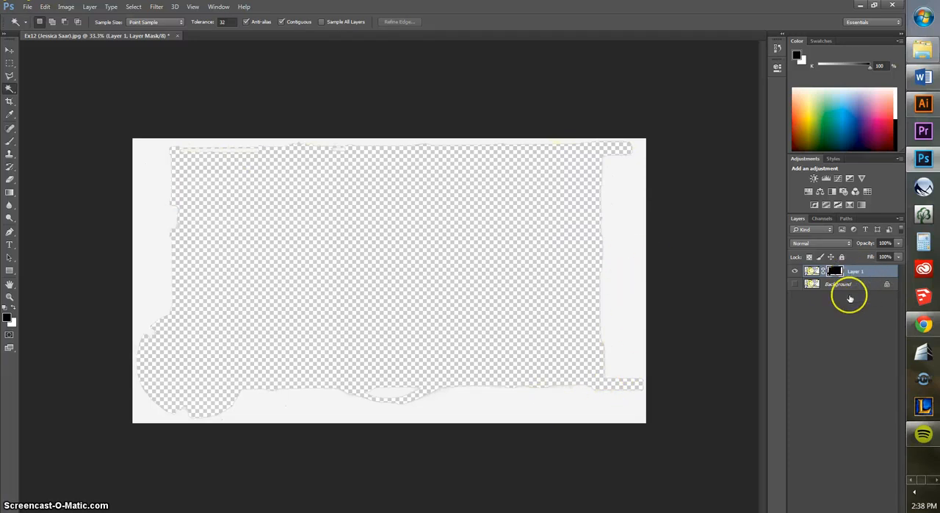
left_click(794, 284)
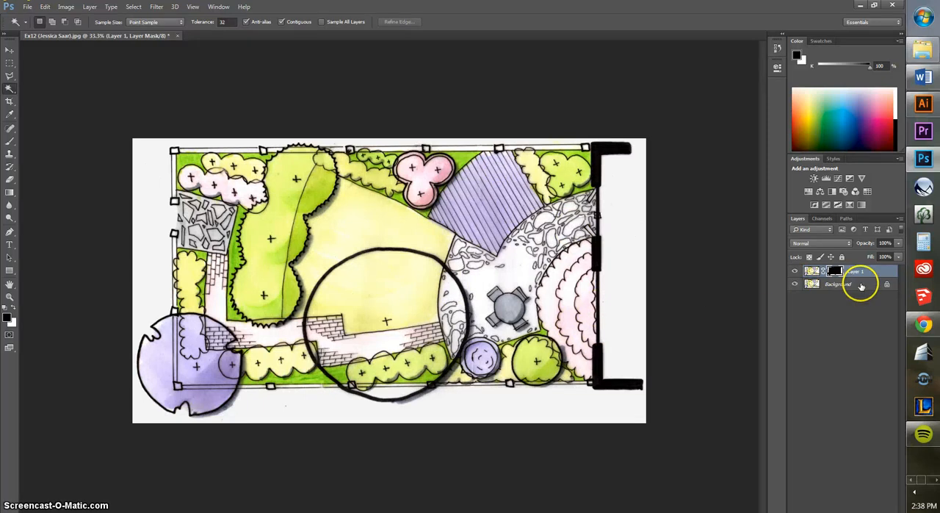
- Apply Levels to Layer 1's image rather than its mask, with the black input at 0 and the white input at 39
left_click(861, 285)
left_click(813, 270)
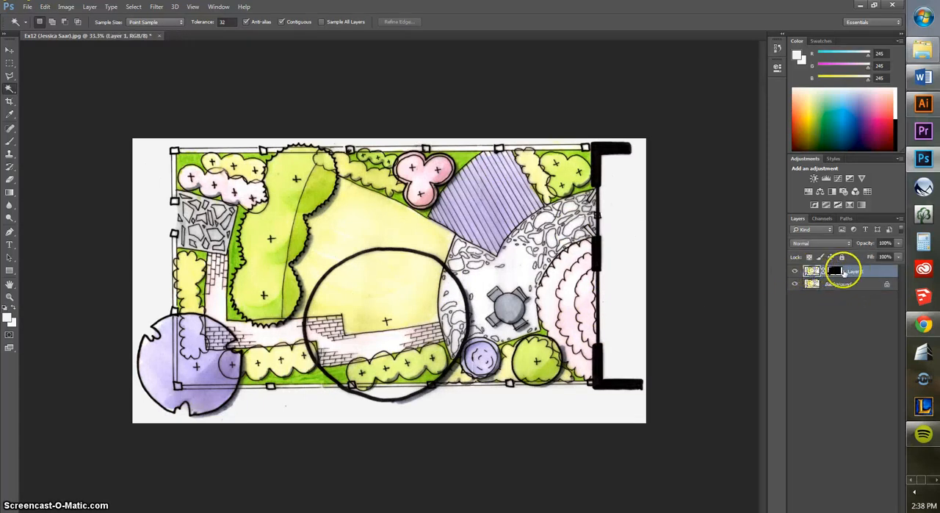
left_click(842, 273)
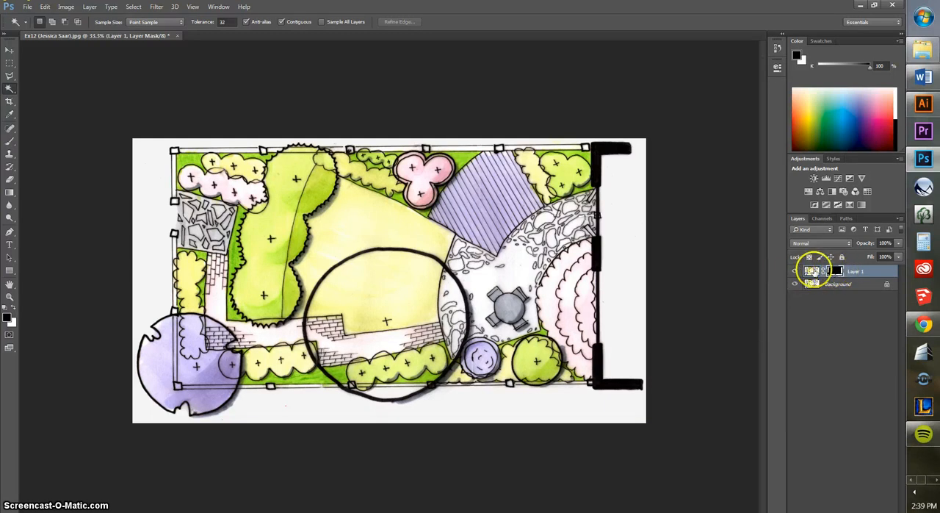
left_click(812, 270)
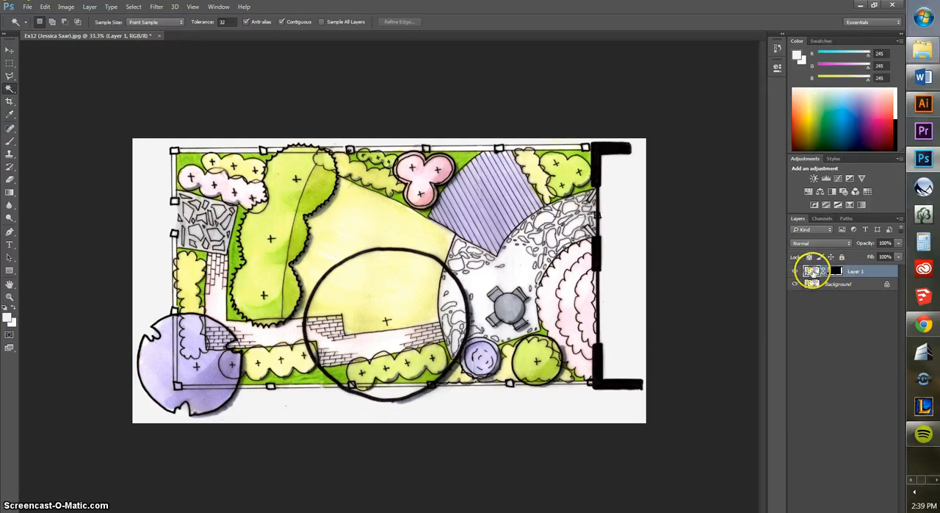
left_click(65, 7)
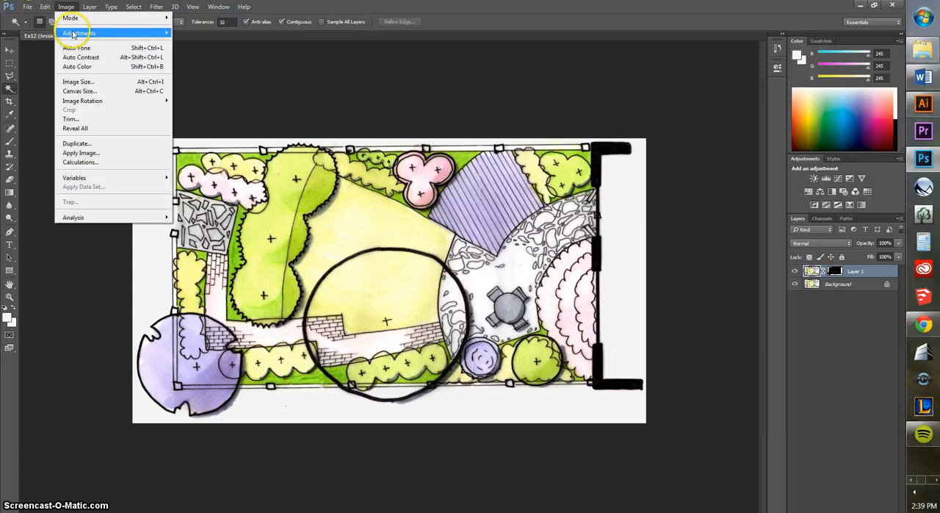
mouse_move(73, 34)
left_click(192, 42)
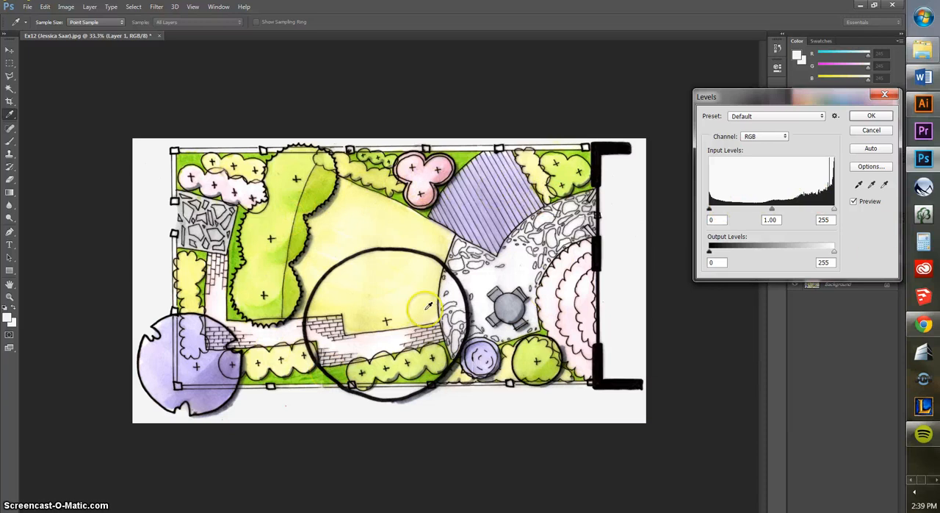
type("7")
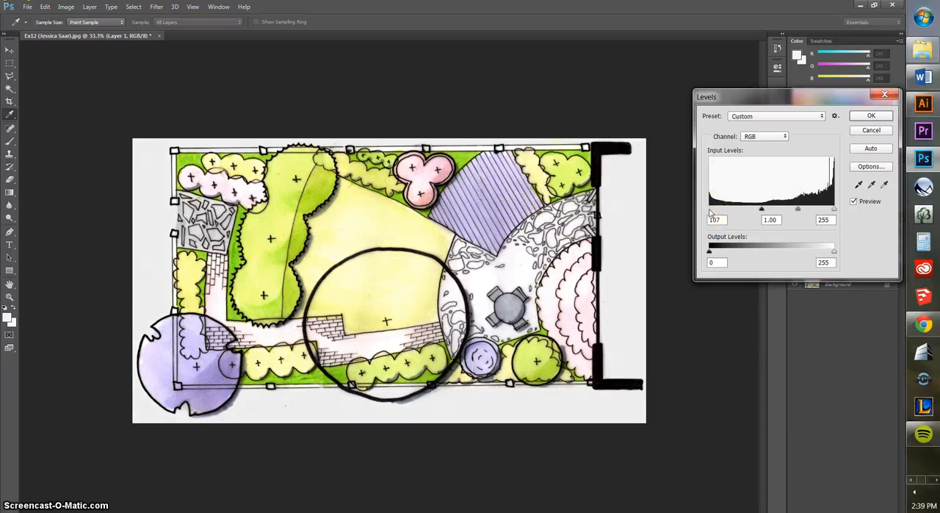
left_click_drag(710, 211, 711, 212)
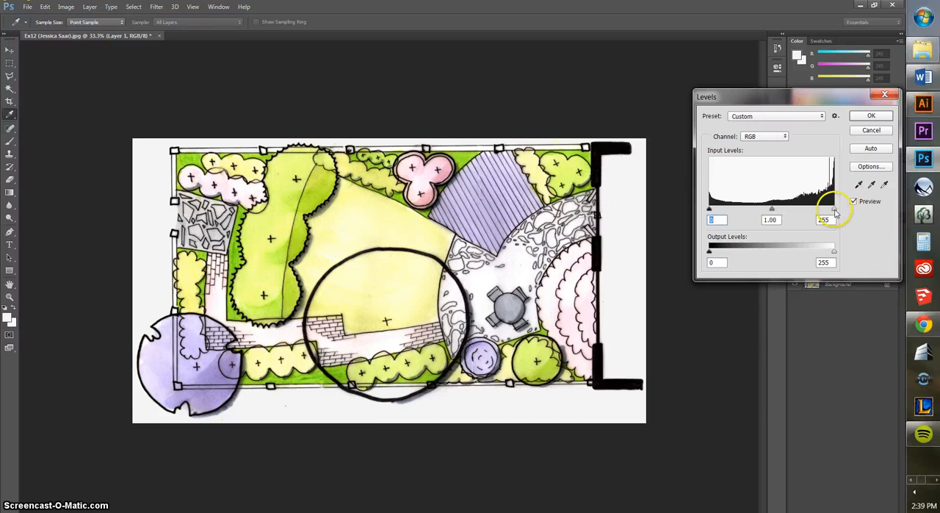
left_click_drag(833, 211, 784, 211)
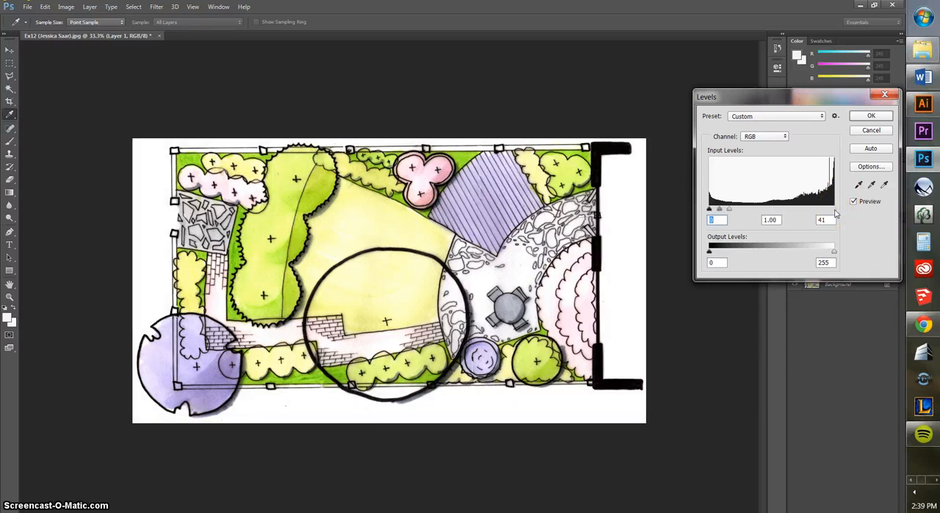
left_click(868, 119)
key("w")
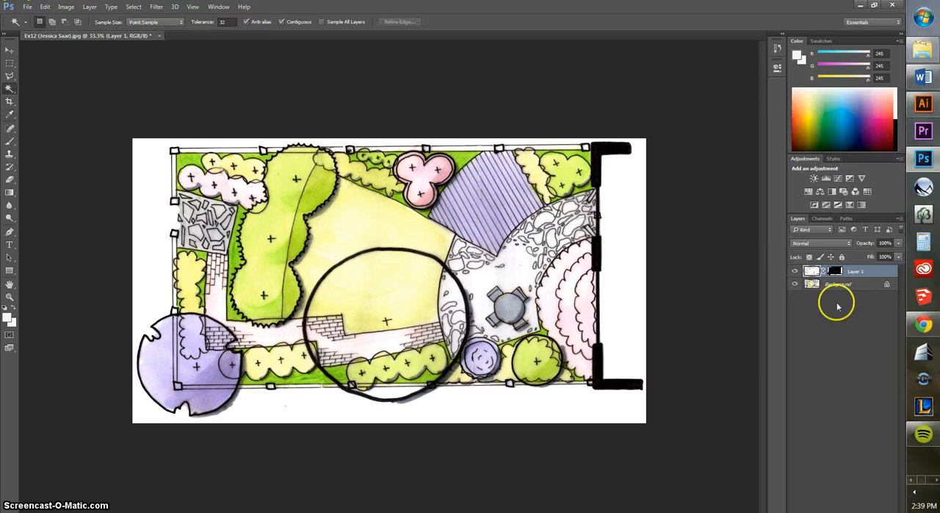
- Switch Layer 1's visibility off and on to compare the paper background before and after the Levels adjustment
left_click(795, 271)
left_click(795, 271)
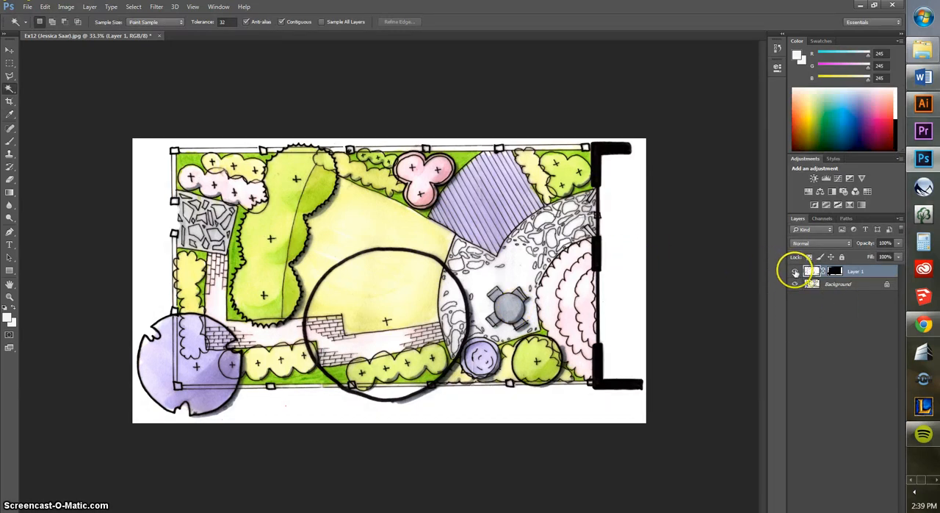
left_click(794, 270)
left_click(795, 272)
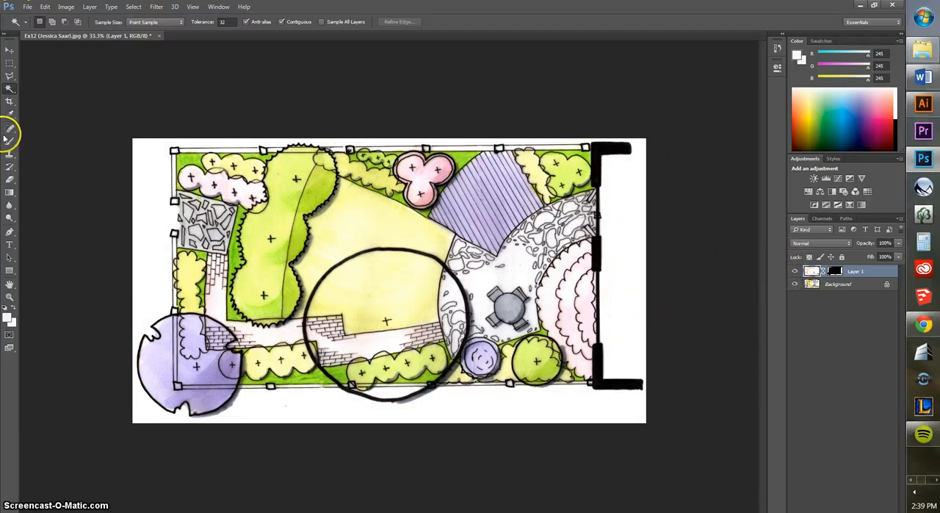
- Sample the whitened paper beside the plan as the foreground colour to check its RGB values
left_click(11, 115)
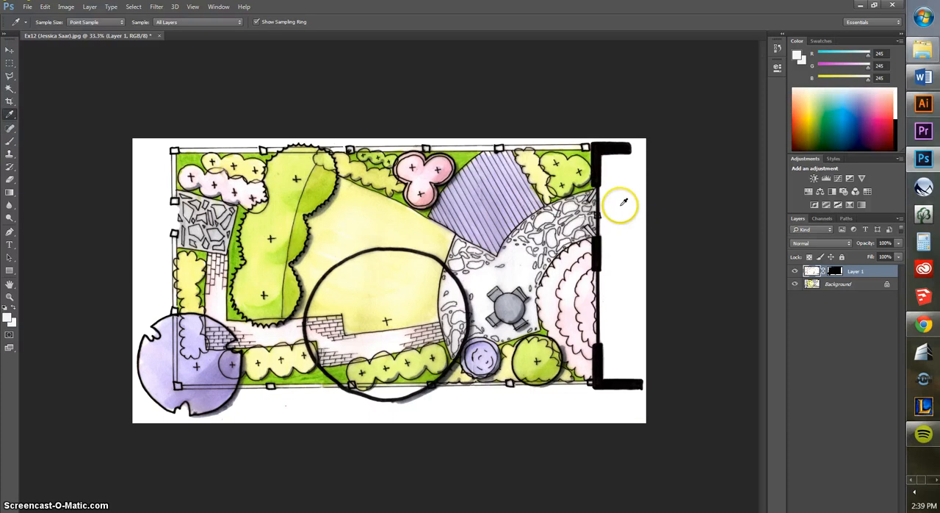
left_click(623, 202)
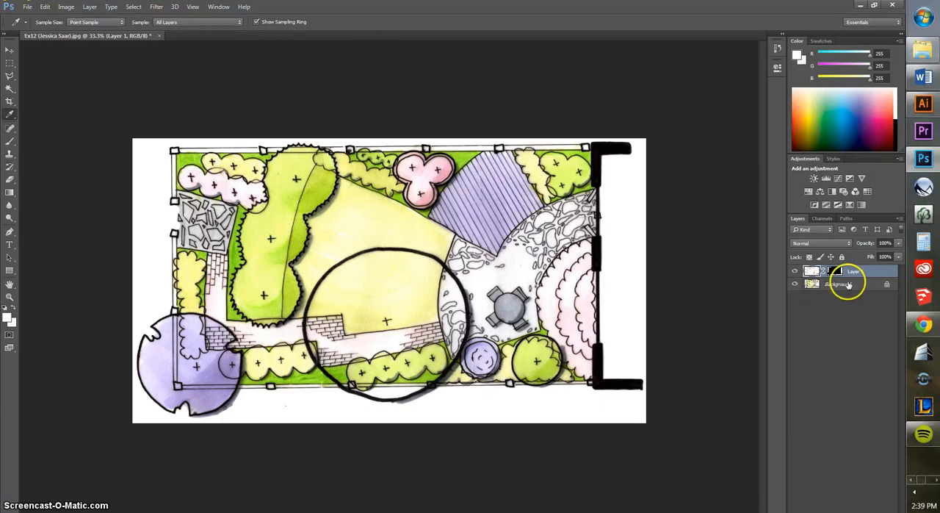
- Merge Layer 1 and its mask down into the Background layer so the plan is a single layer
double_click(851, 272)
key("ctrl+e")
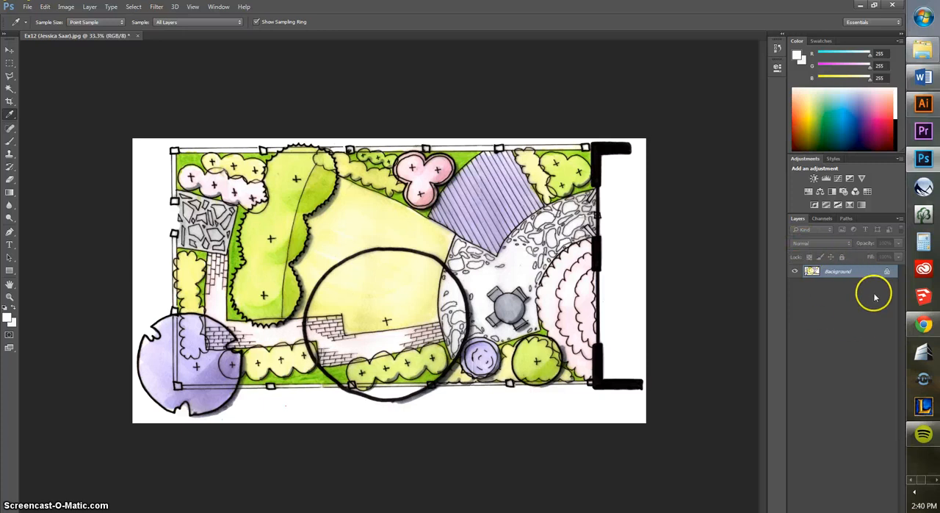
double_click(833, 271)
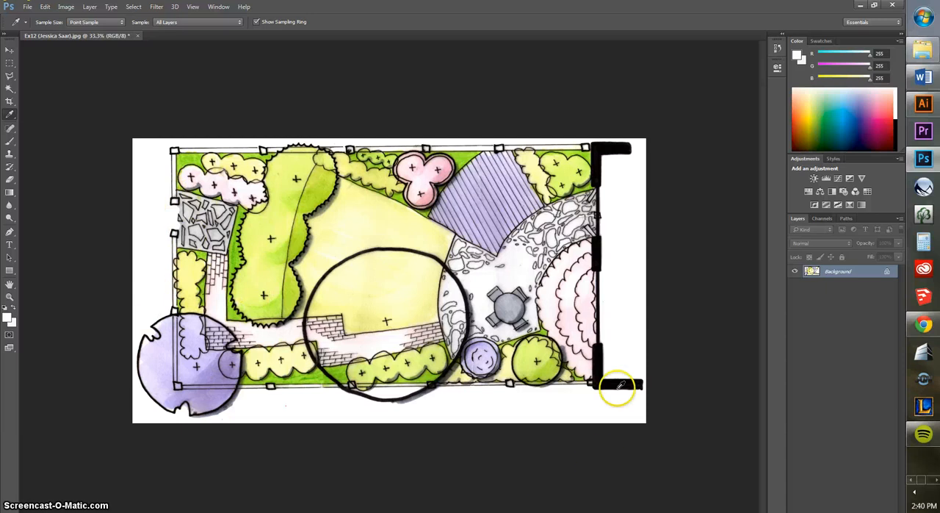
left_click(28, 8)
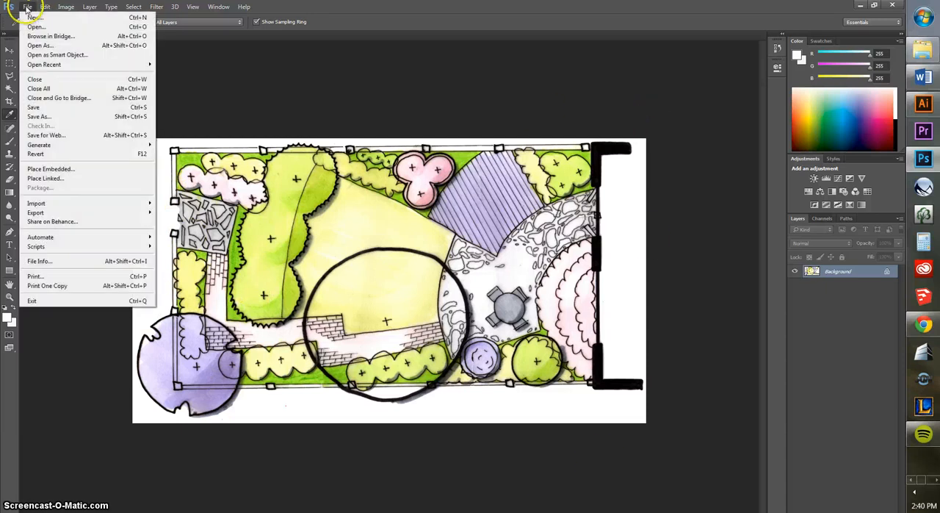
left_click(38, 118)
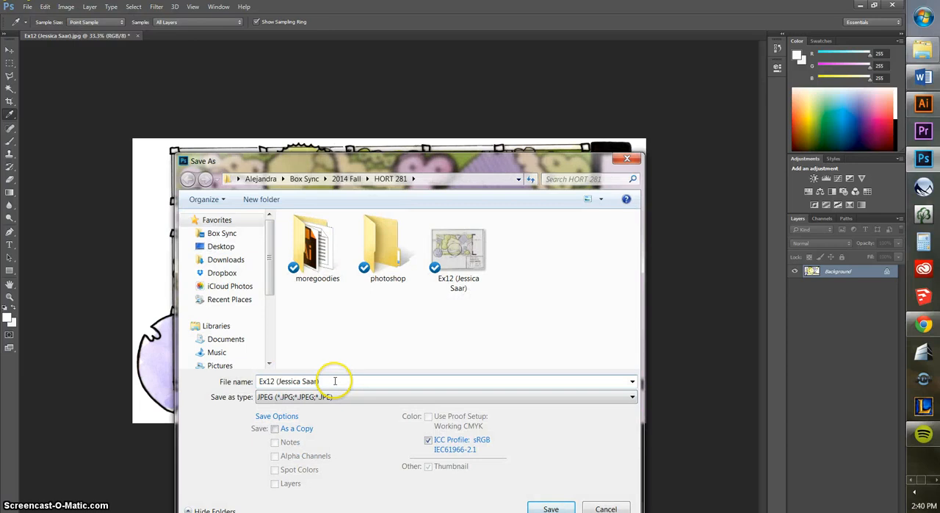
left_click_drag(334, 381, 152, 377)
type("Ex")
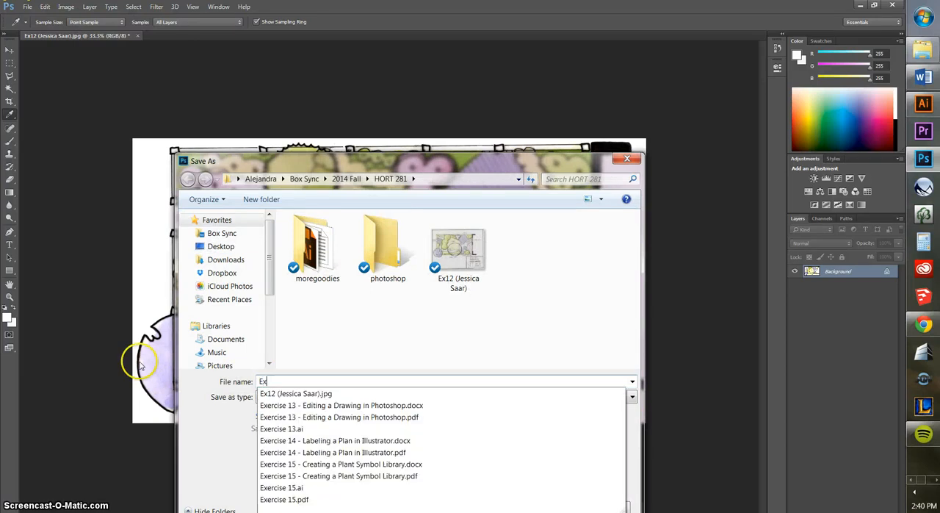
type("12 F")
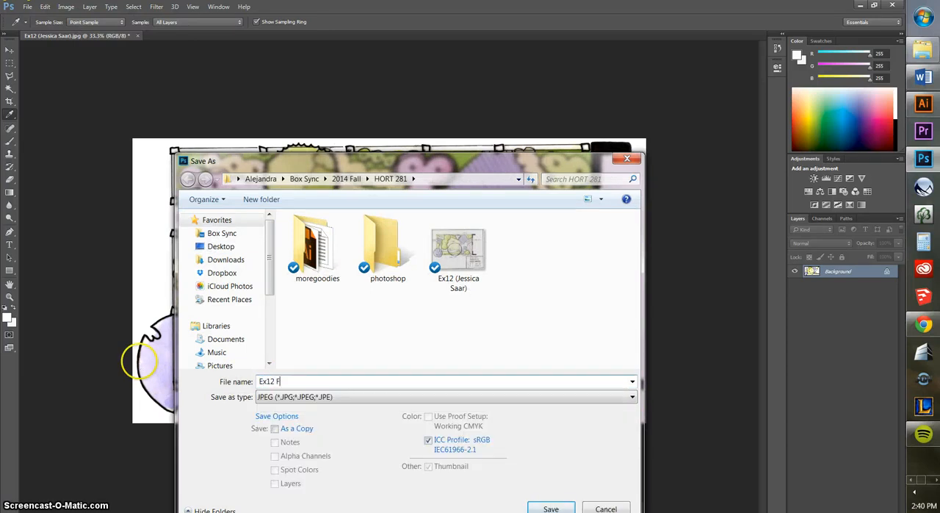
type("ixed")
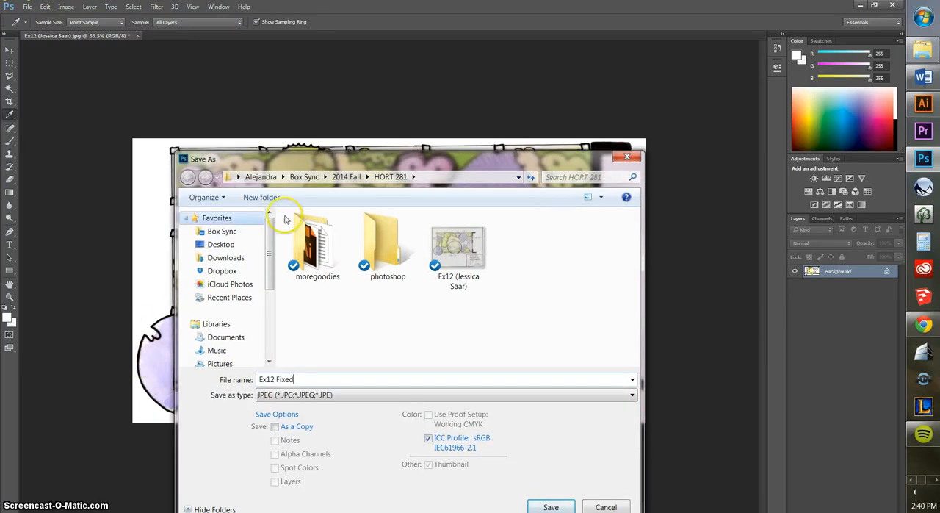
left_click(550, 506)
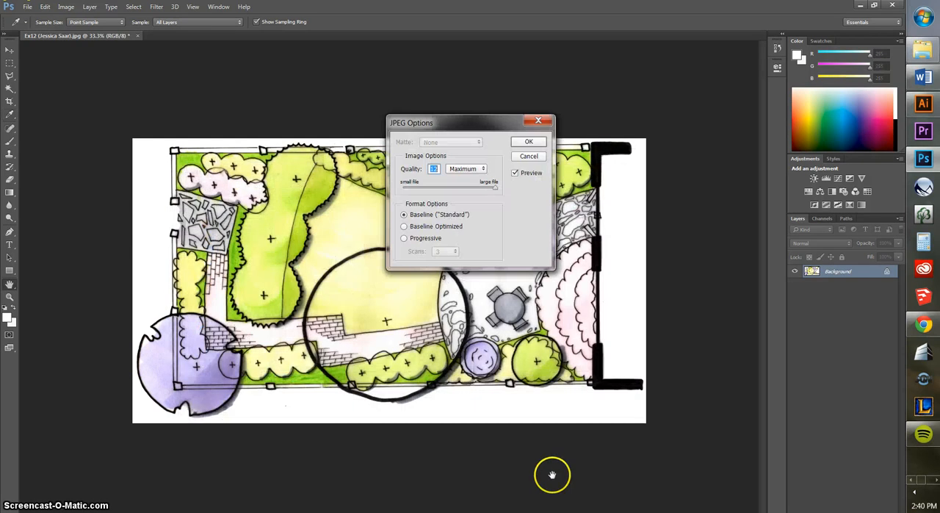
left_click(529, 157)
- Save the merged plan as a PNG named "Ex12 Fixed" in the HORT 281 folder, with Smallest / Slow compression and no interlacing
left_click(30, 8)
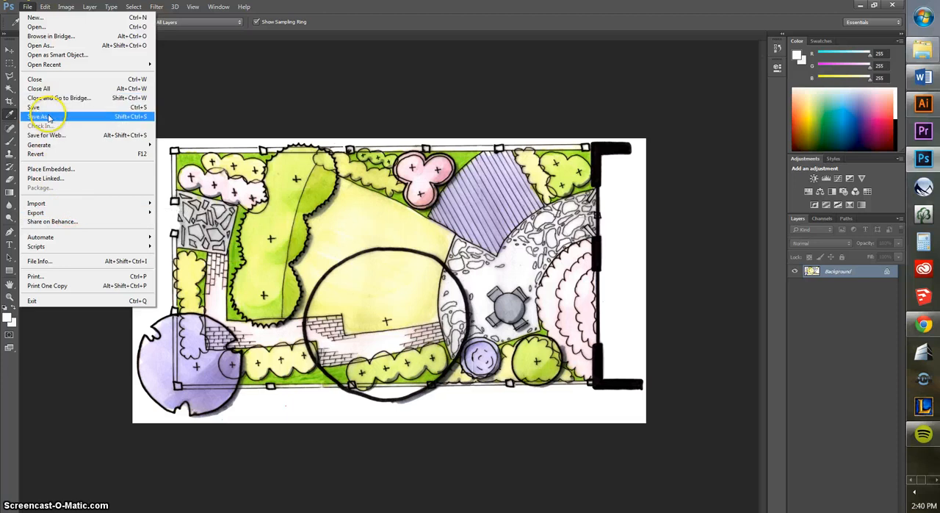
left_click(50, 116)
left_click_drag(413, 175, 426, 86)
left_click(346, 306)
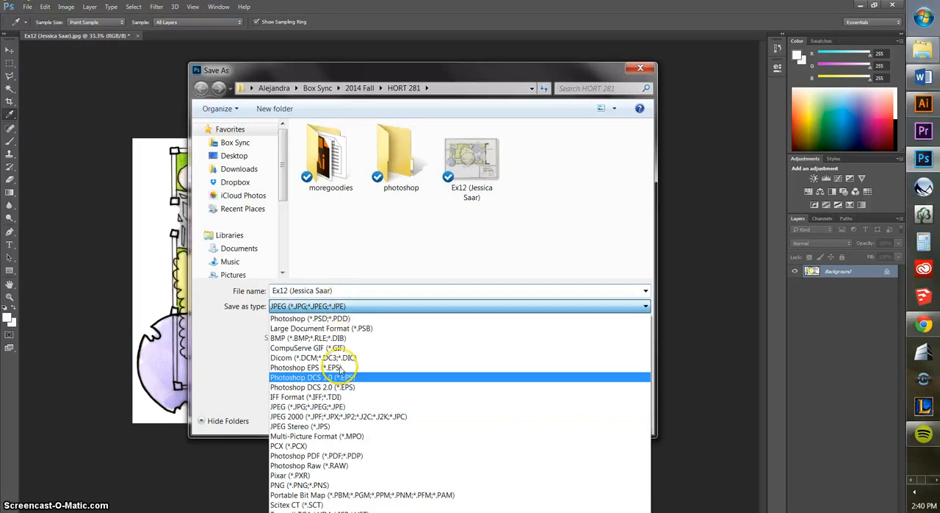
left_click(308, 485)
left_click(319, 290)
left_click_drag(339, 289, 292, 289)
key("BackSpace")
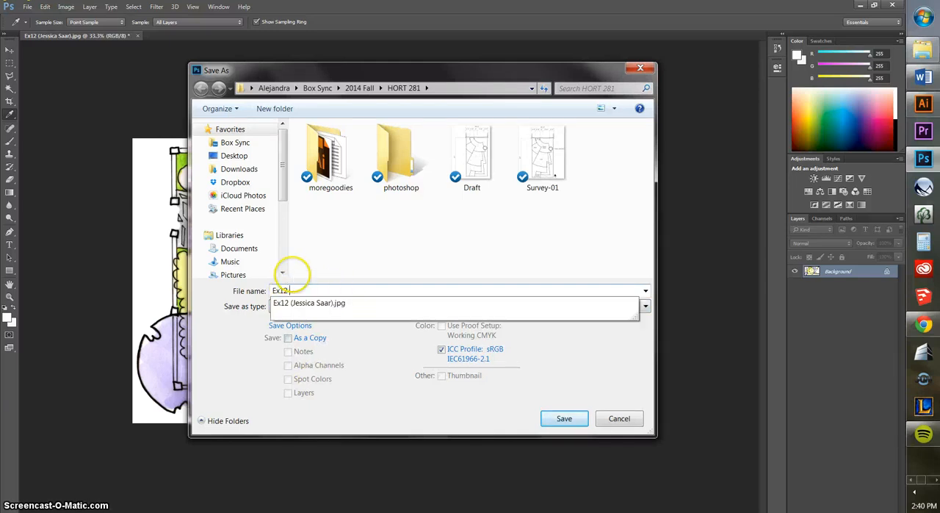
type("Fixed")
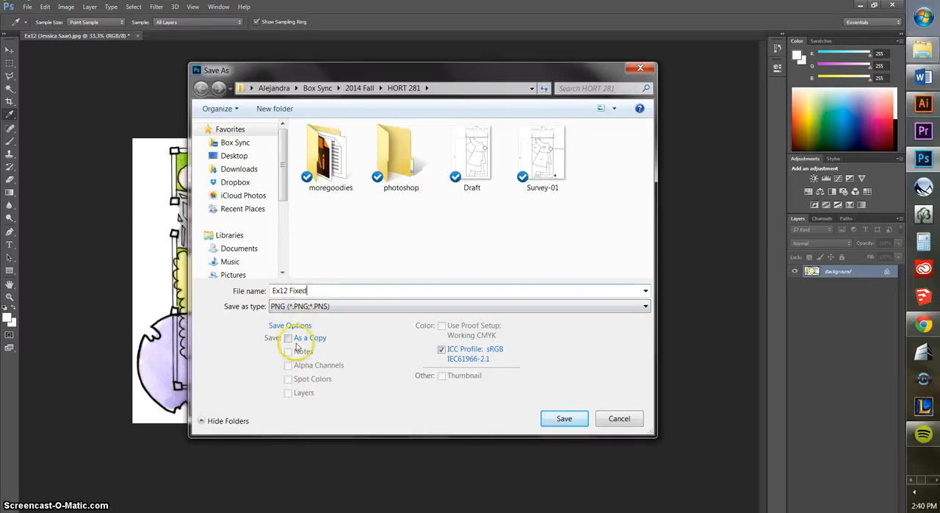
left_click(564, 418)
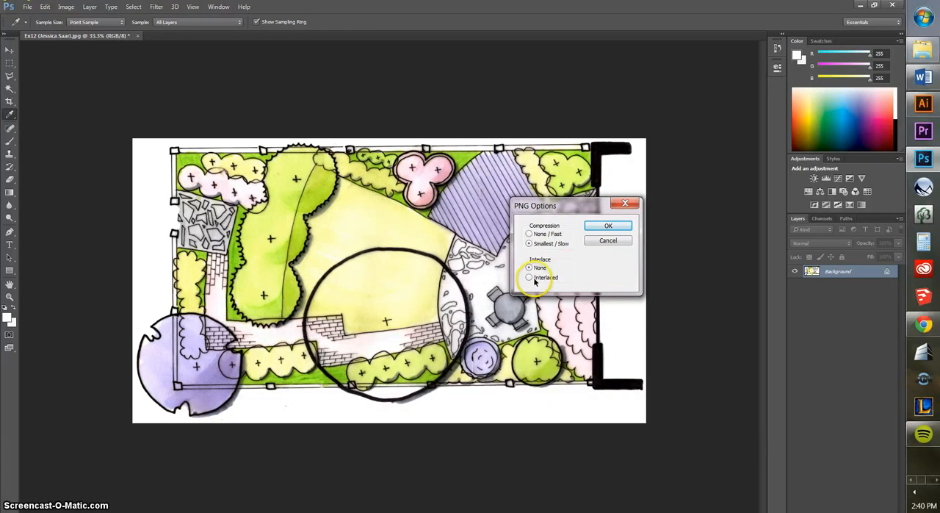
left_click(608, 226)
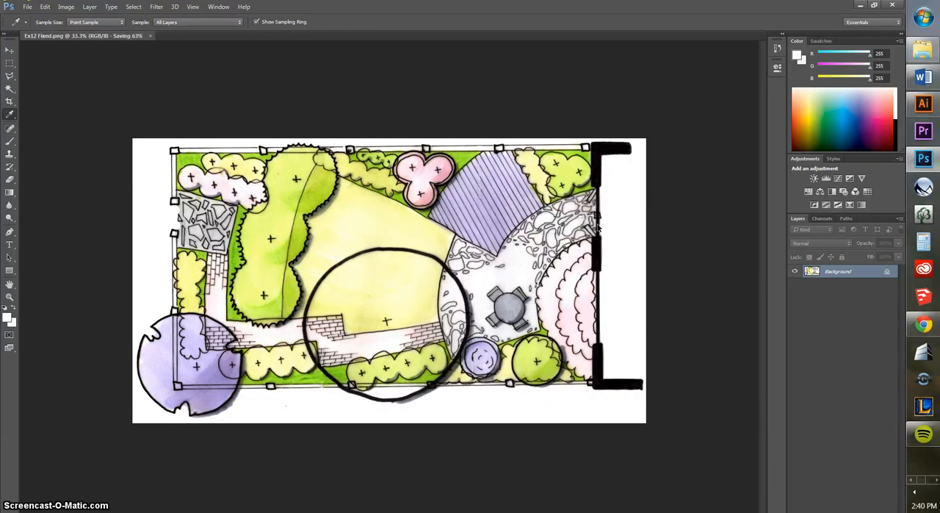